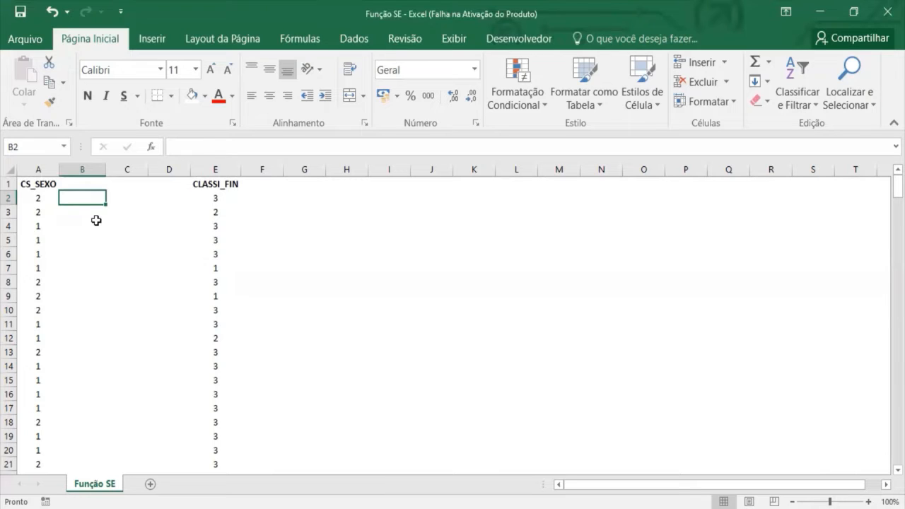
Enter the formula =SE(A2=1;"Masculino";"Feminino") in cell B2 to translate the CS_SEXO code.
type("=")
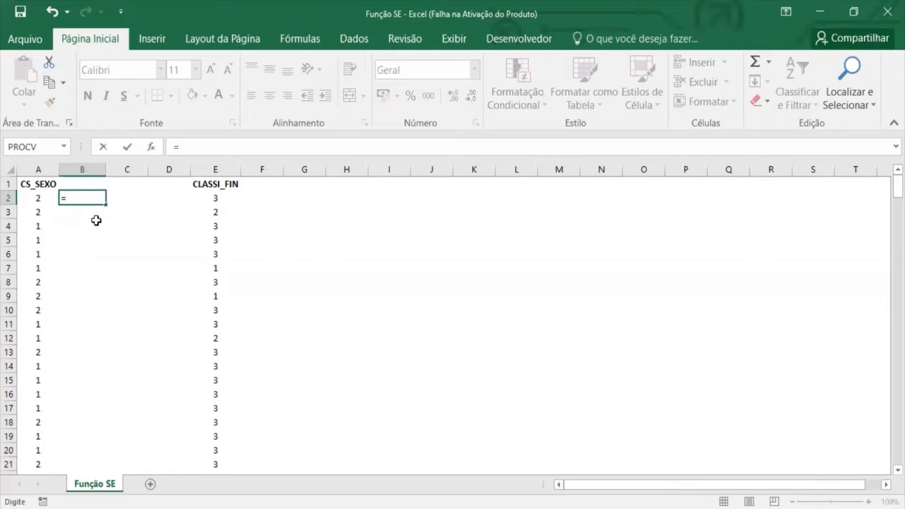
type("se")
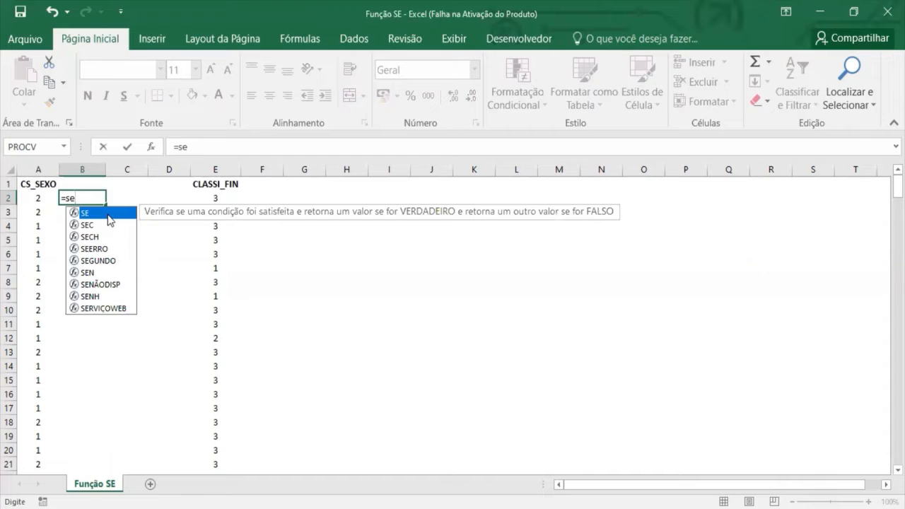
key("Tab")
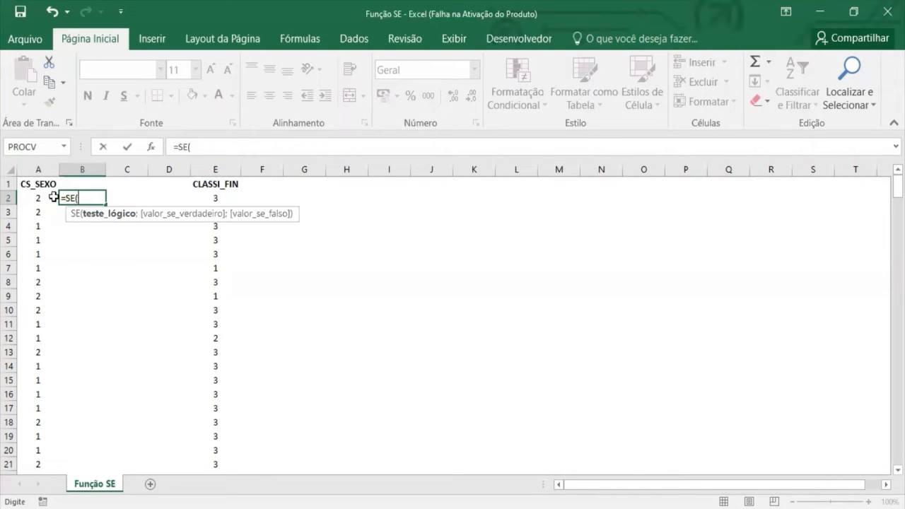
left_click(28, 198)
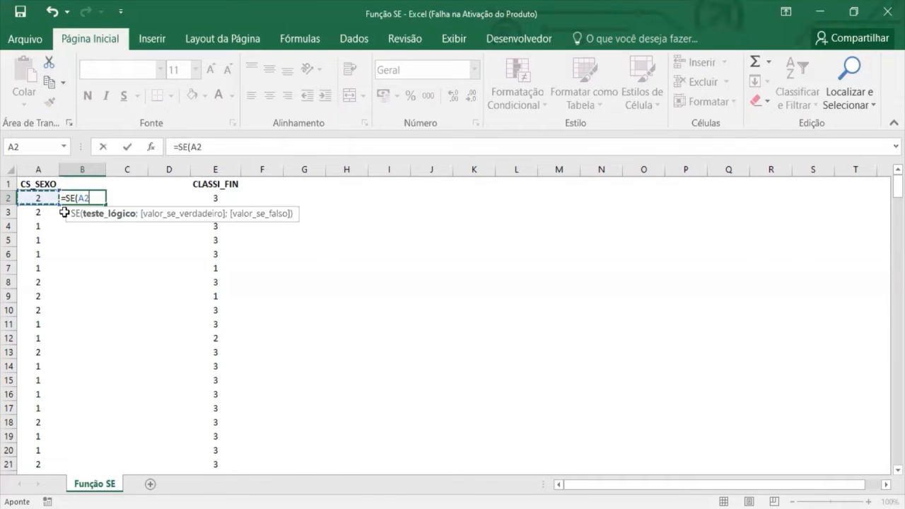
type("=1")
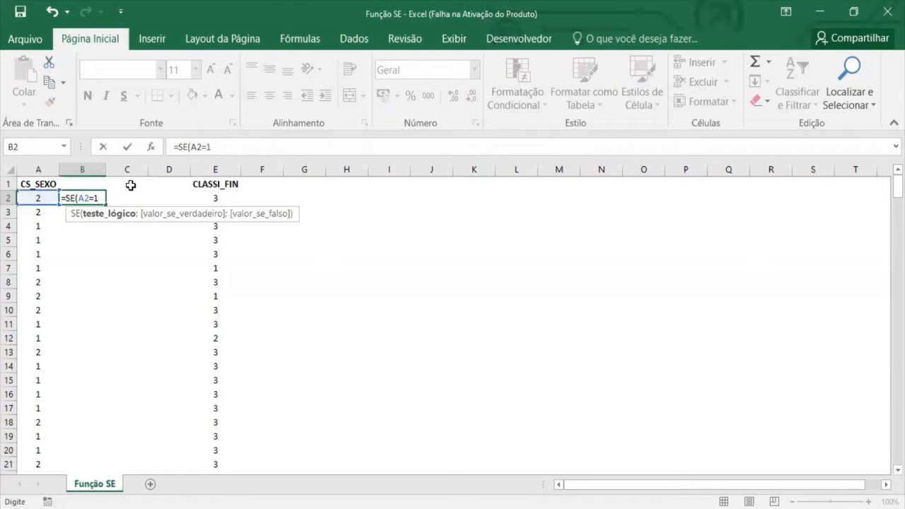
type(";")
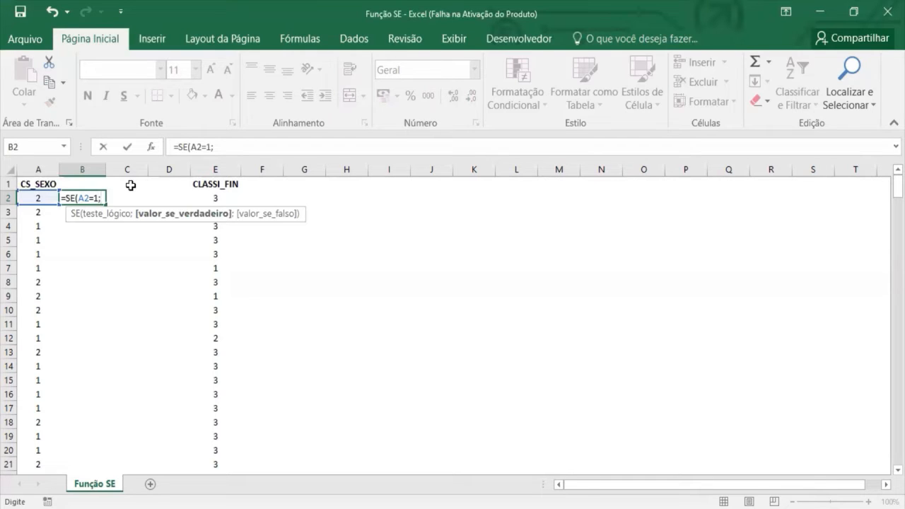
type("\"Masculino\"")
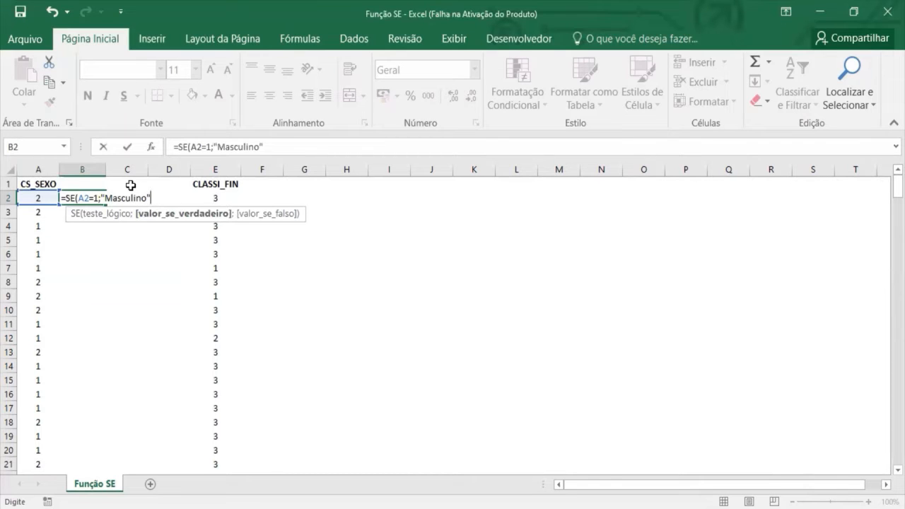
type(";")
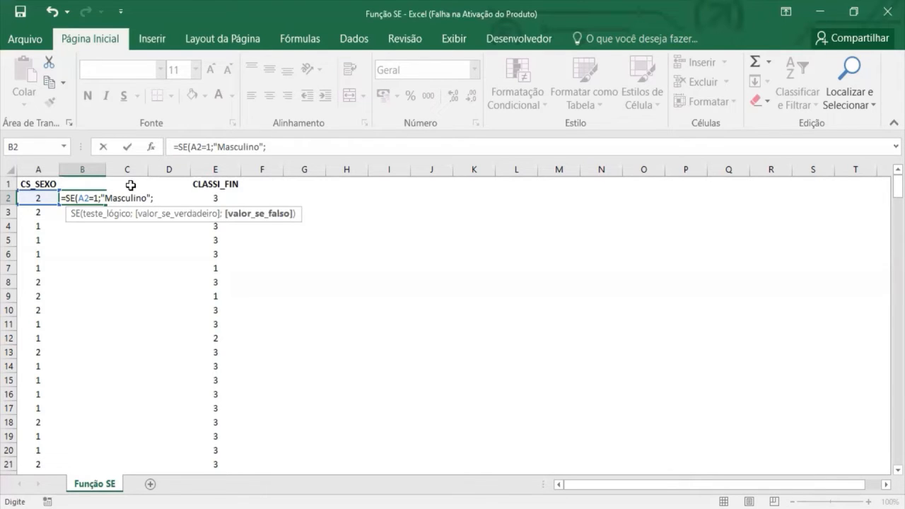
type("\"Femini")
key("BackSpace")
type("ino\"")
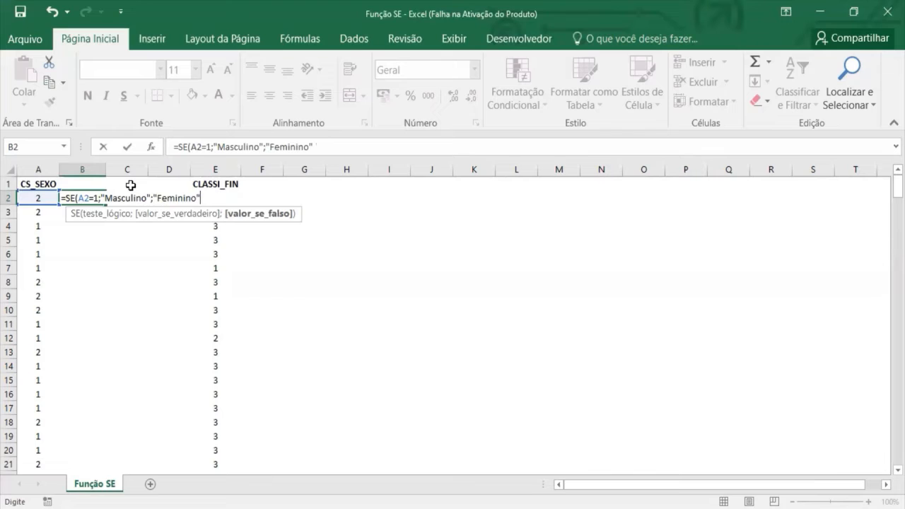
type(")")
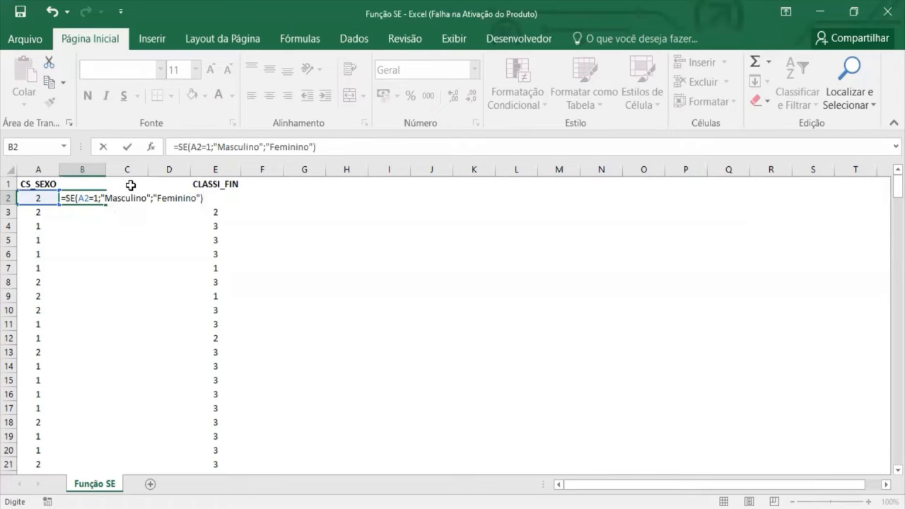
key("Return")
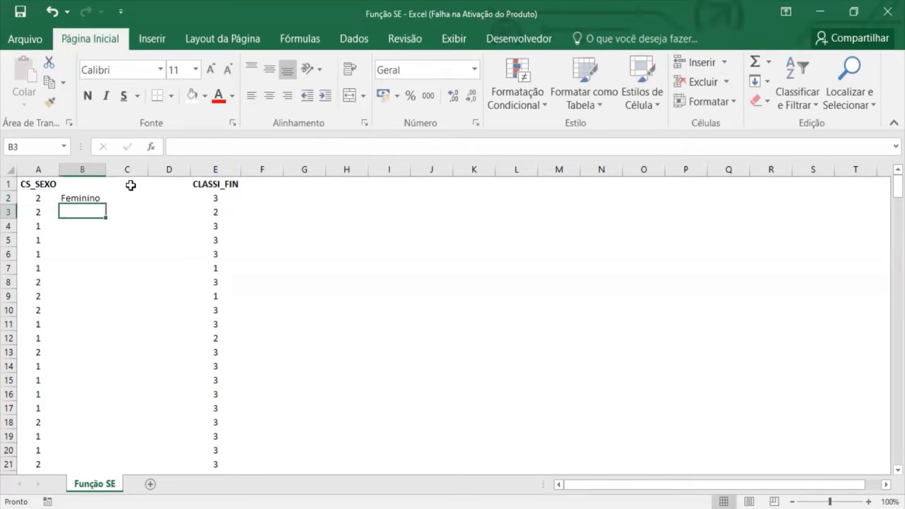
Fill the B2 formula down column B and compare rows 2 and 4 with their CS_SEXO codes.
key("Up")
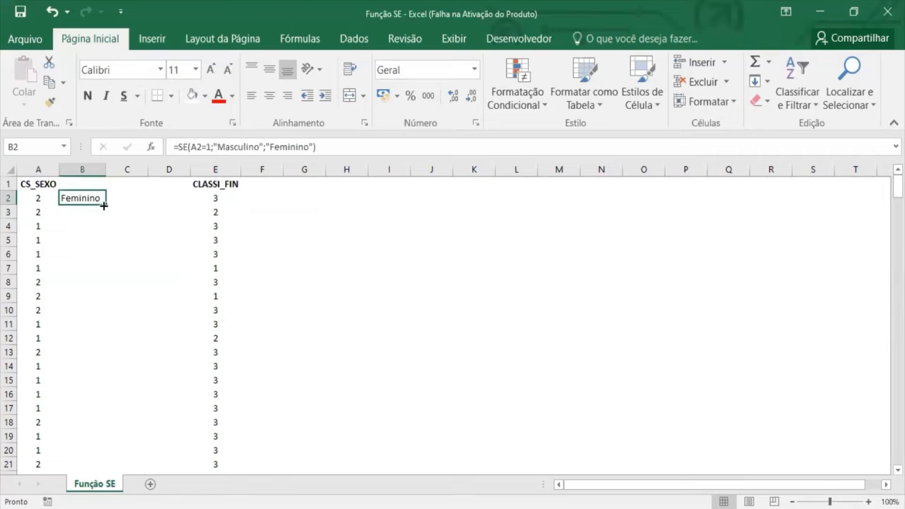
double_click(104, 206)
left_click(91, 198)
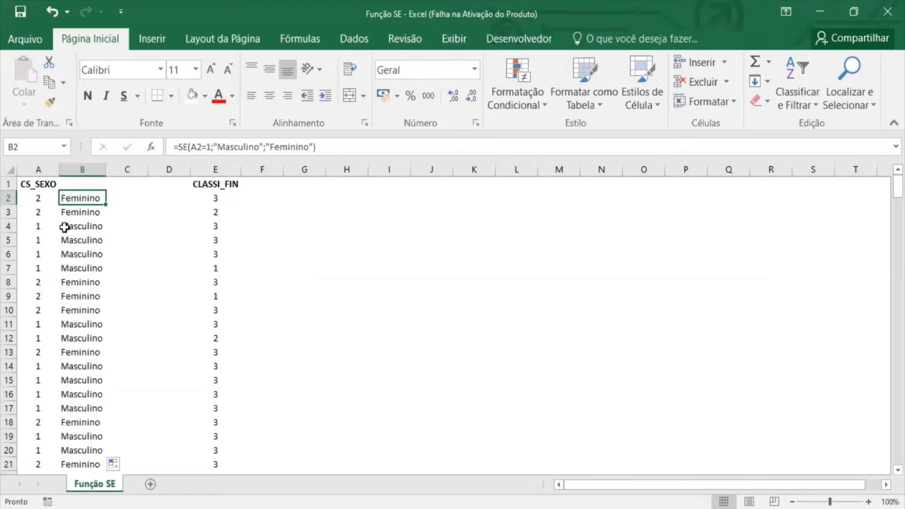
left_click(41, 227)
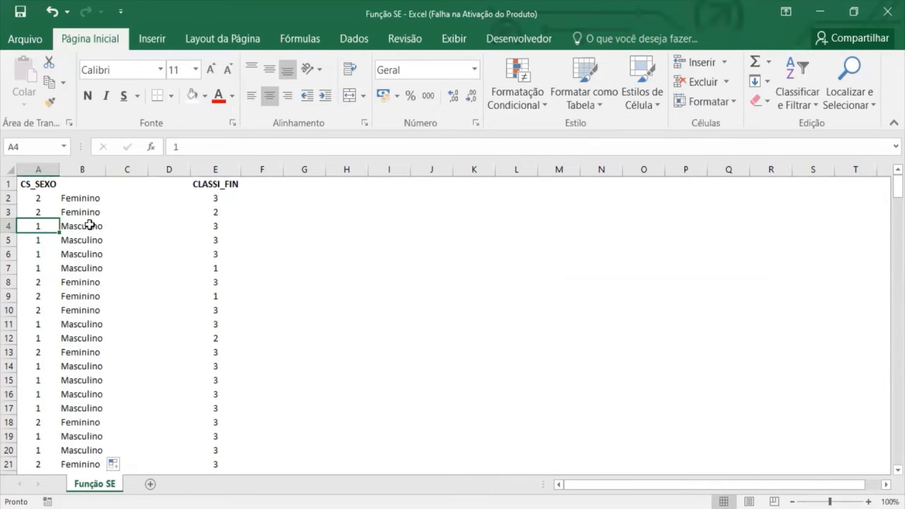
left_click(90, 225)
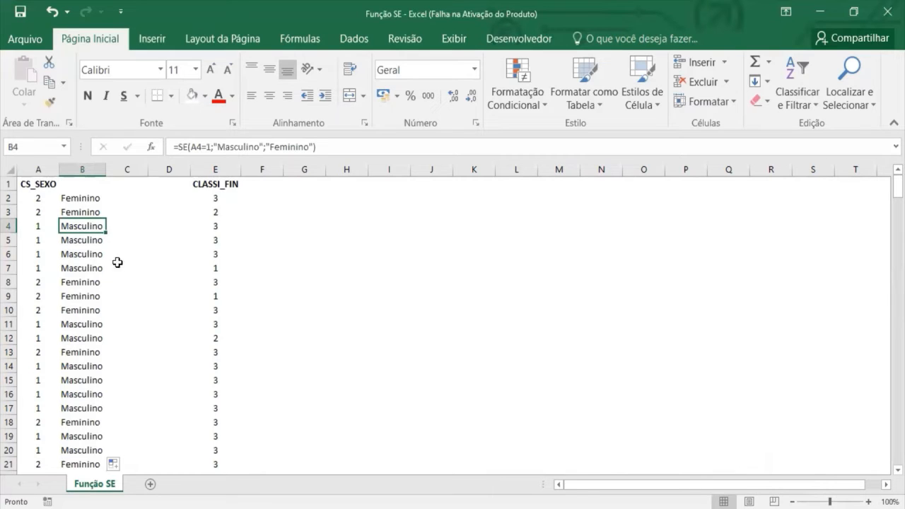
left_click(41, 200)
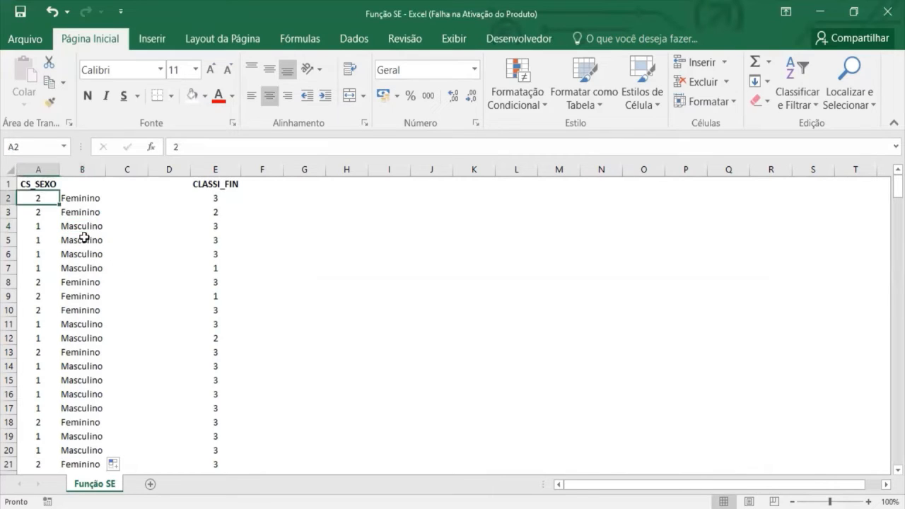
left_click(97, 199)
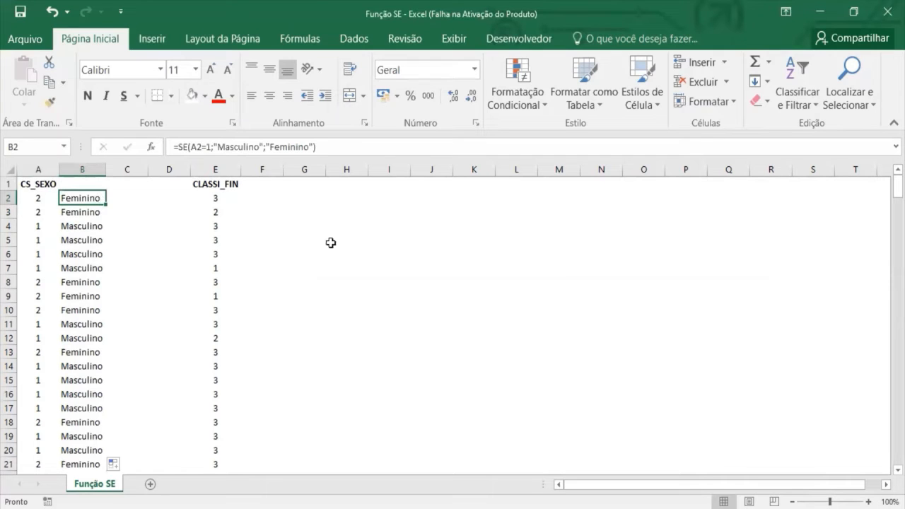
Start an SE formula in F2 that tests E2=1 and returns "Confirmado" when true, leaving the false argument open.
left_click(261, 200)
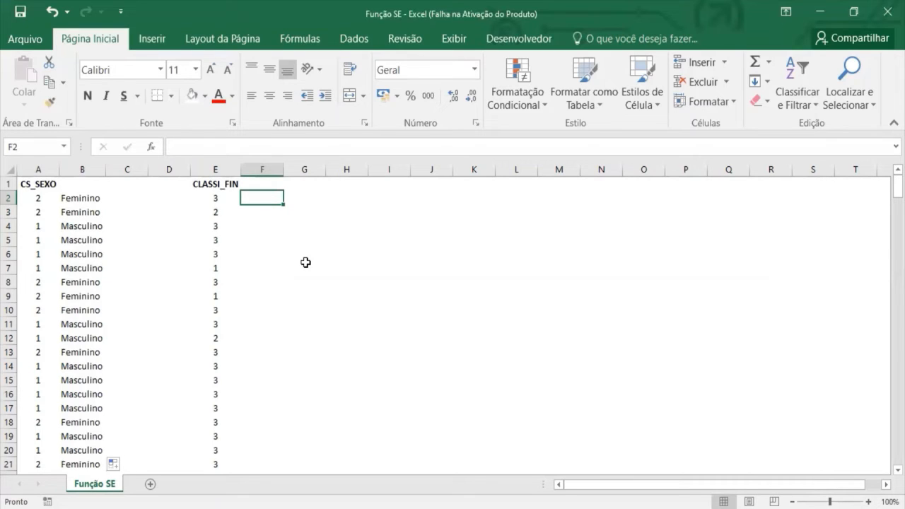
type("=")
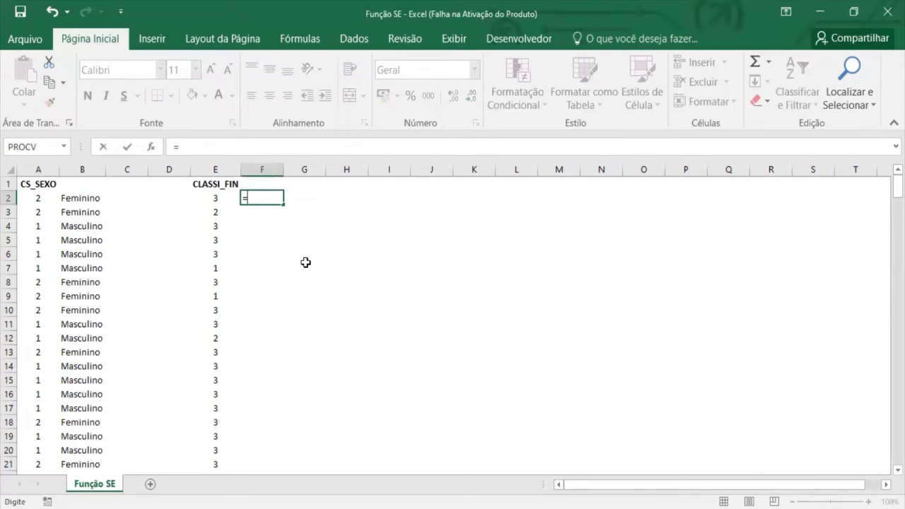
type("se")
key("Tab")
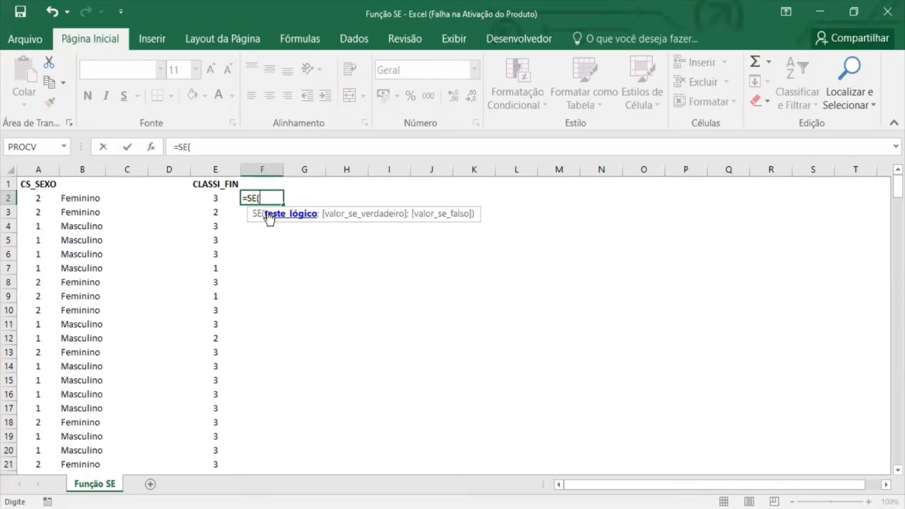
left_click(223, 196)
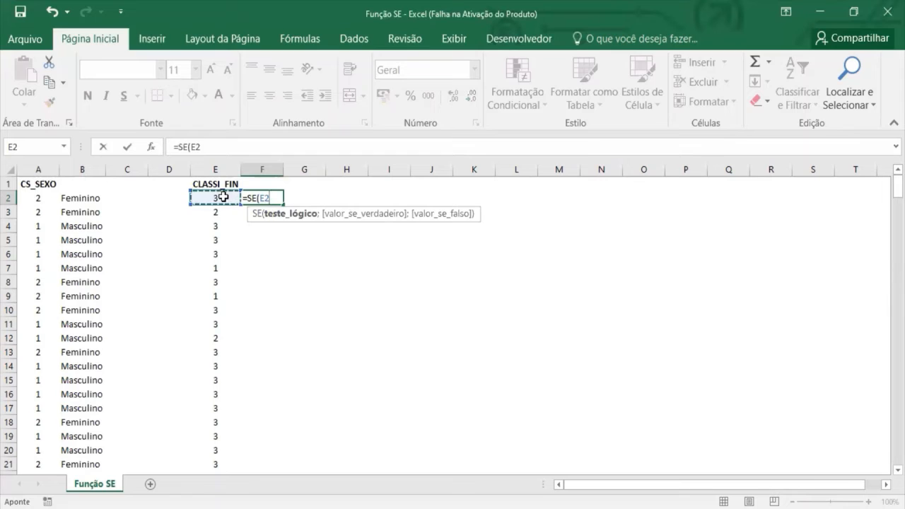
type("=1")
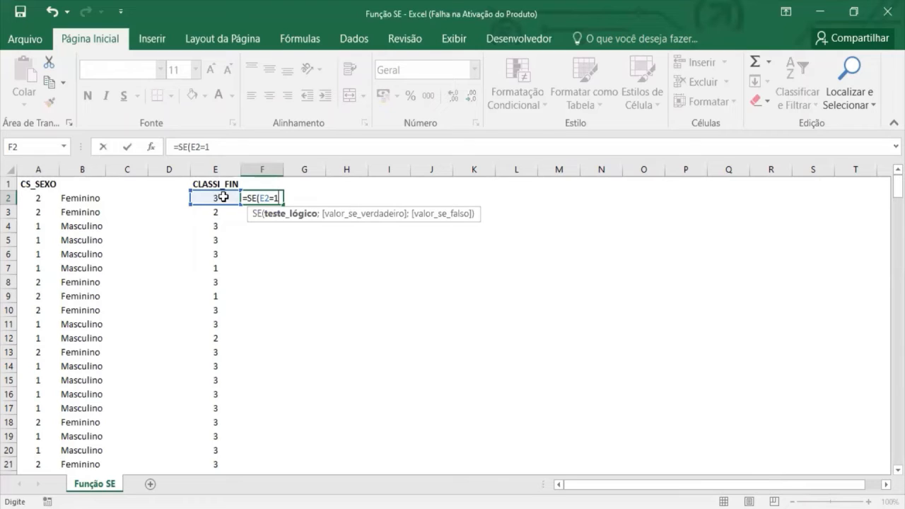
type(";")
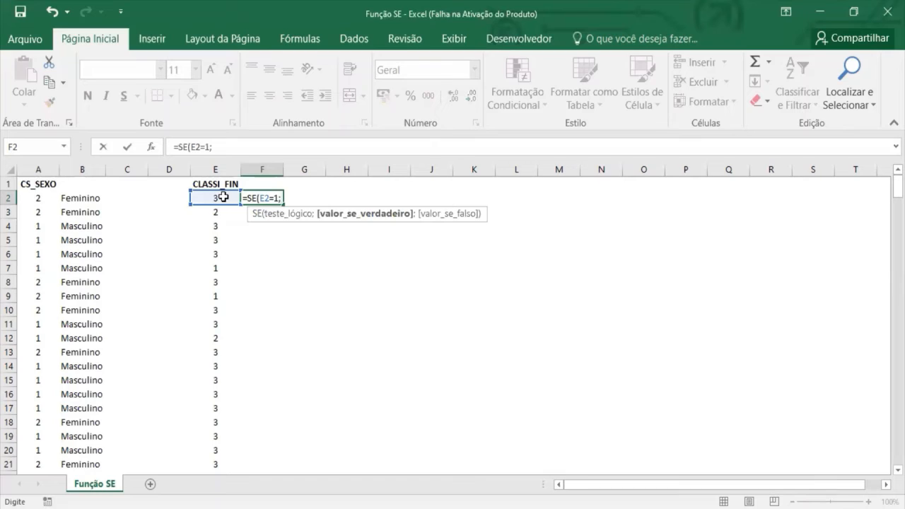
type("\"Confirmado")
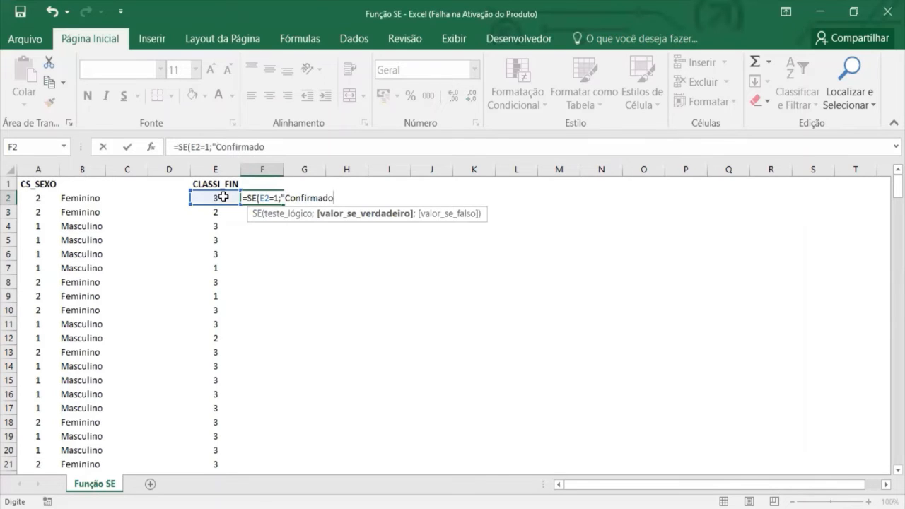
type("\";")
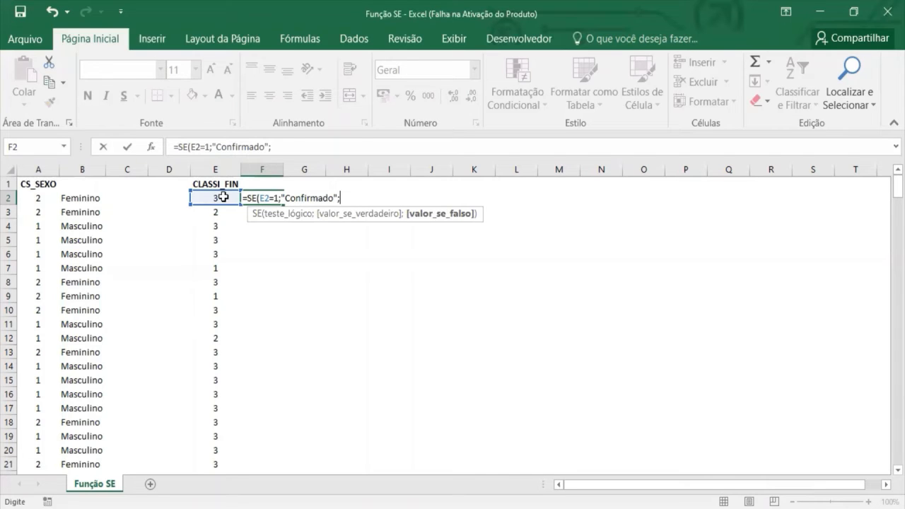
Nest a second SE as the false argument in F2, testing E2=2 and returning "Descartado" when true.
type("se")
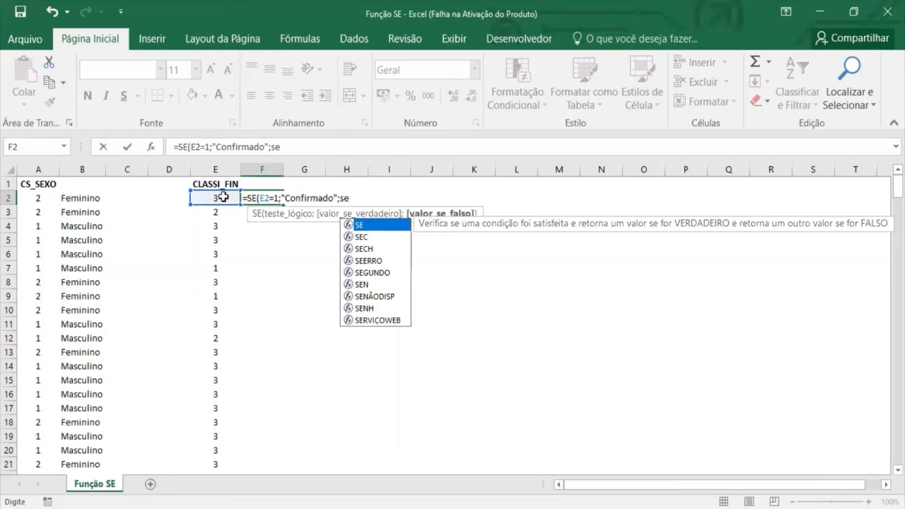
key("Tab")
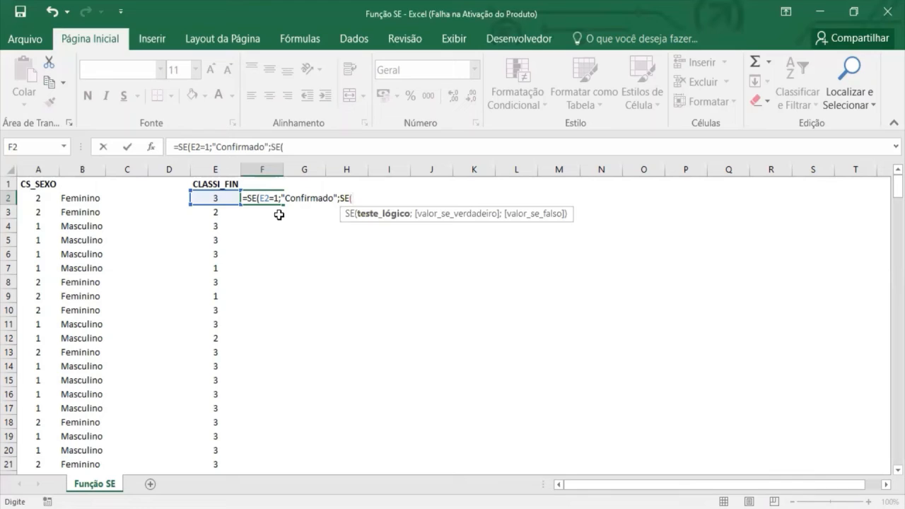
left_click(225, 197)
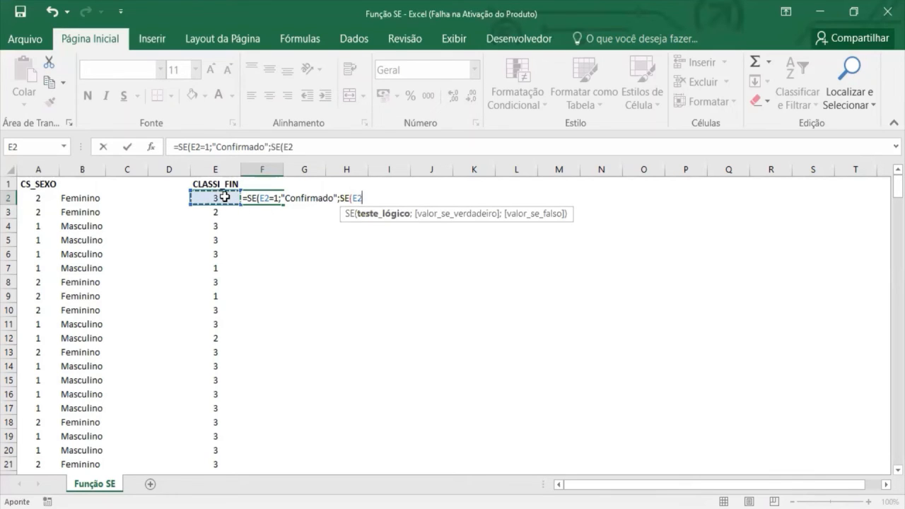
type("=")
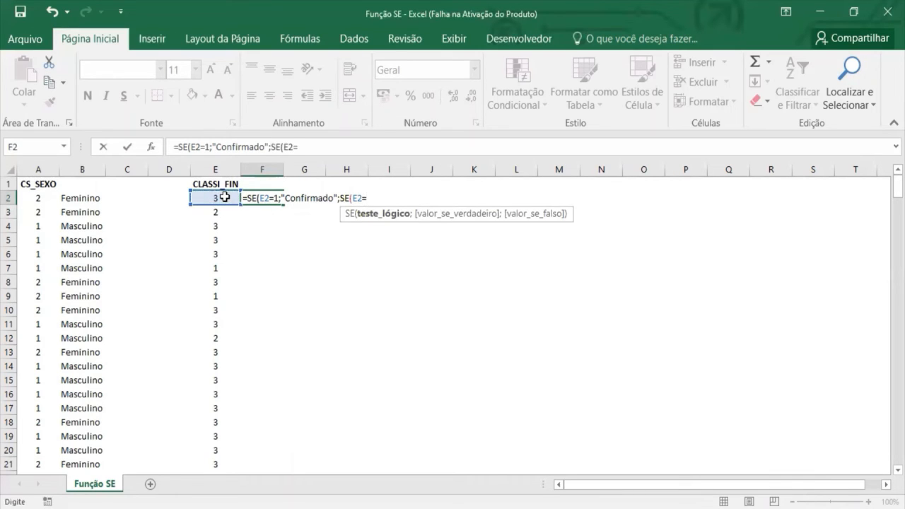
type("2;")
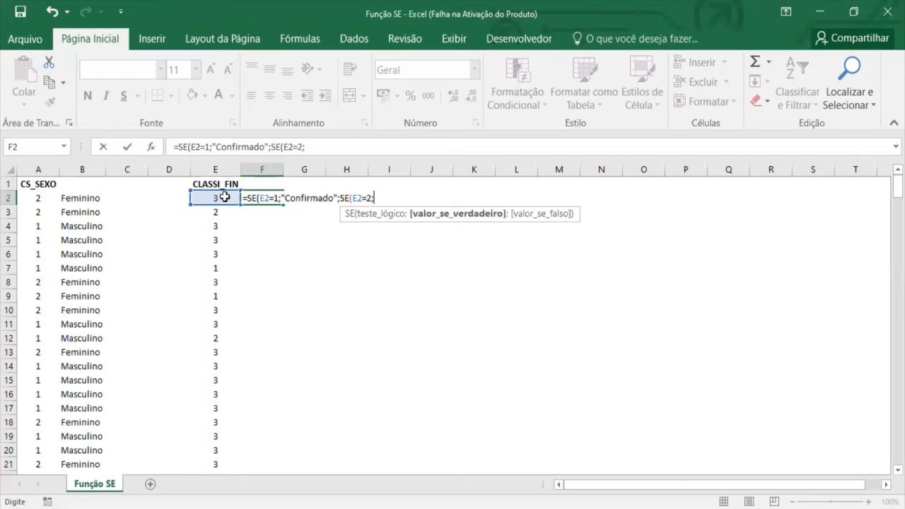
type("\"Descartado")
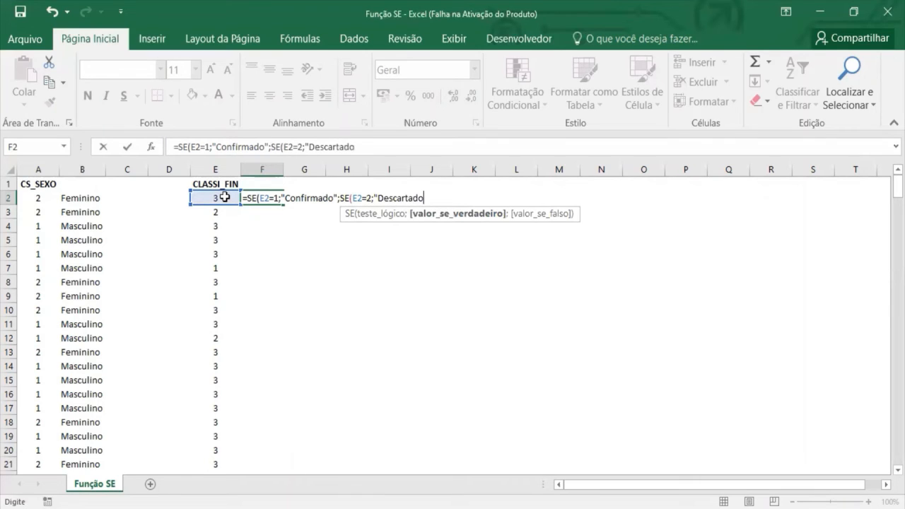
type("\";")
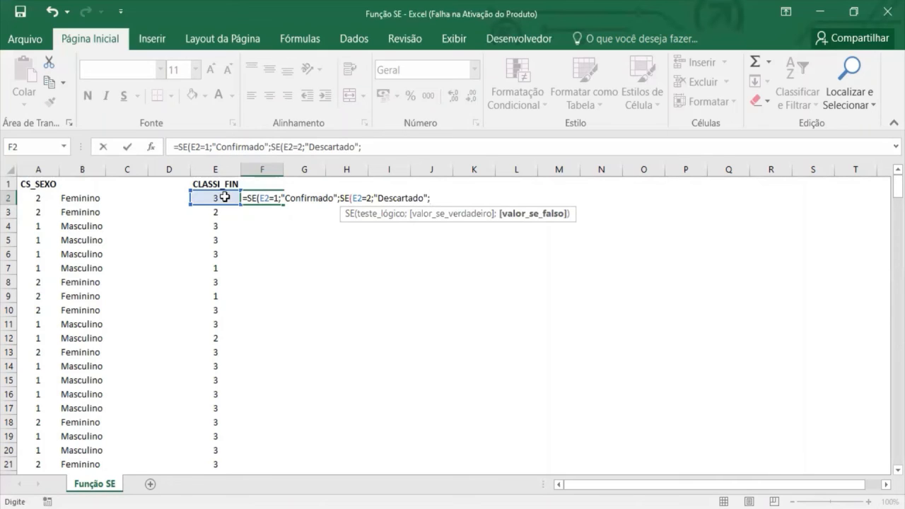
Complete the nested F2 formula with "Em investigação" as the final false value and accept the closing-parenthesis correction.
type("\"Em investig")
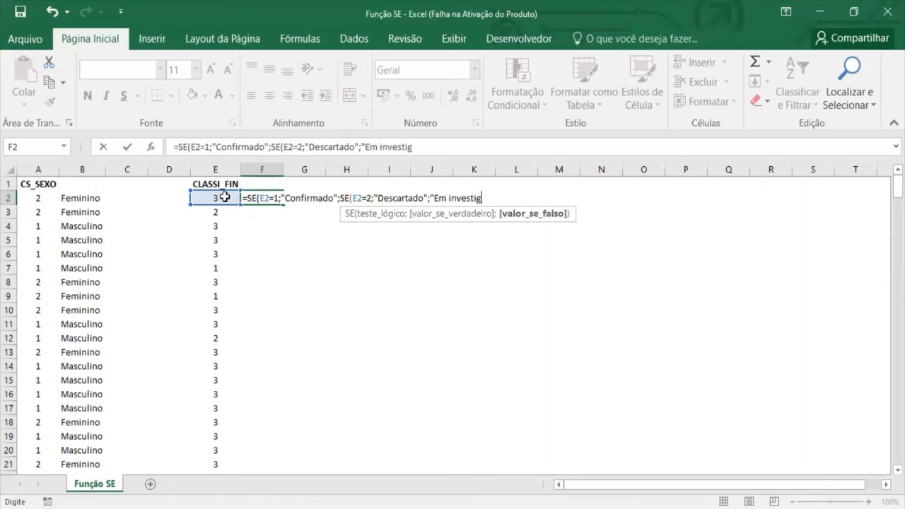
type("ação\"")
type(")")
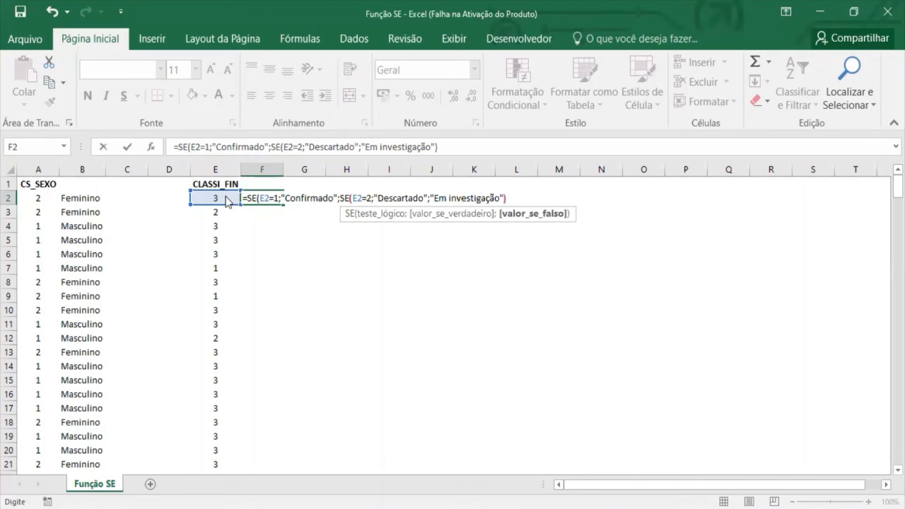
key("Return")
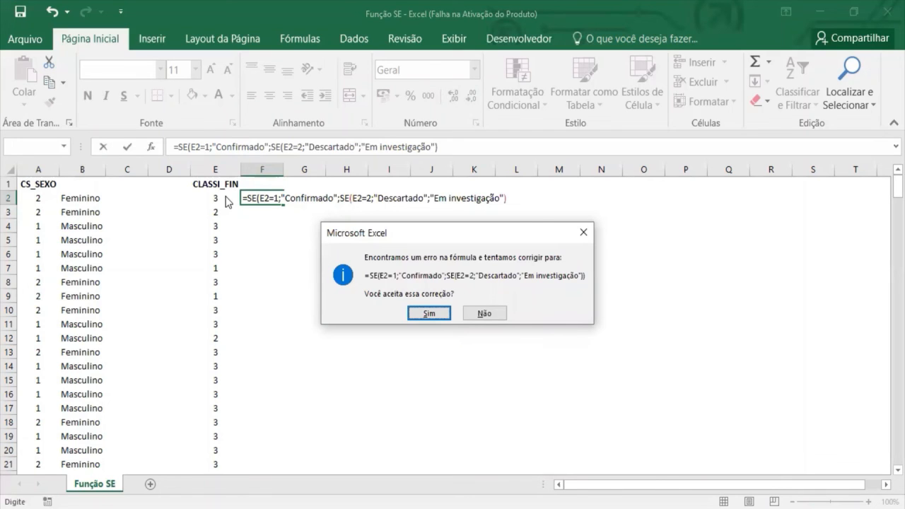
left_click(439, 314)
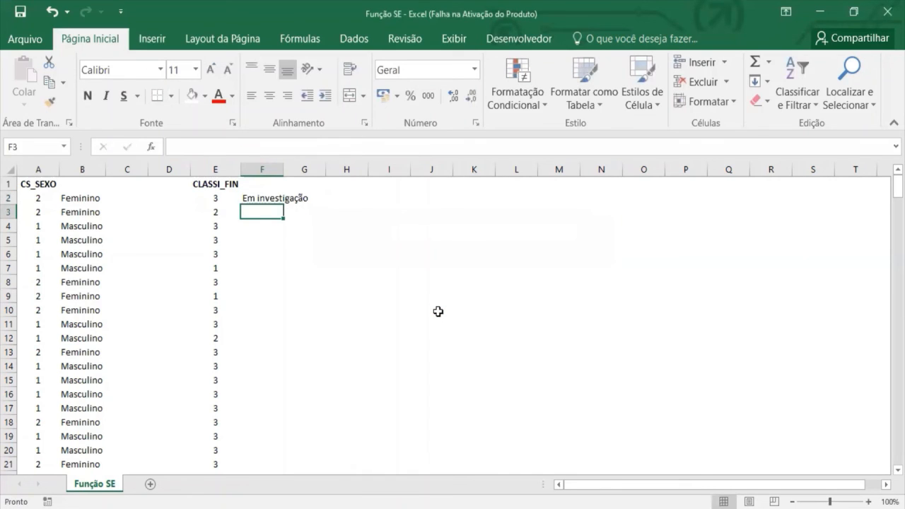
Fill the F2 formula down column F and compare rows 2, 3 and 9 with their CLASSI_FIN codes.
left_click(264, 203)
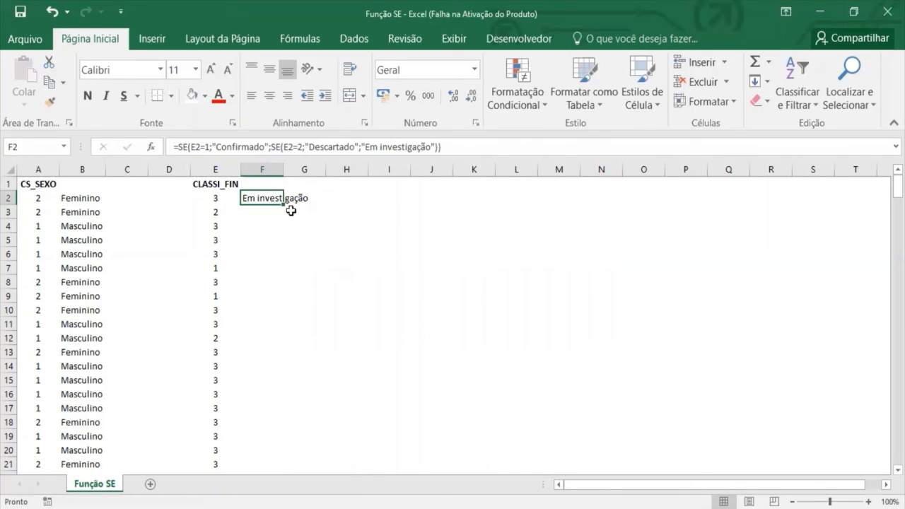
double_click(285, 204)
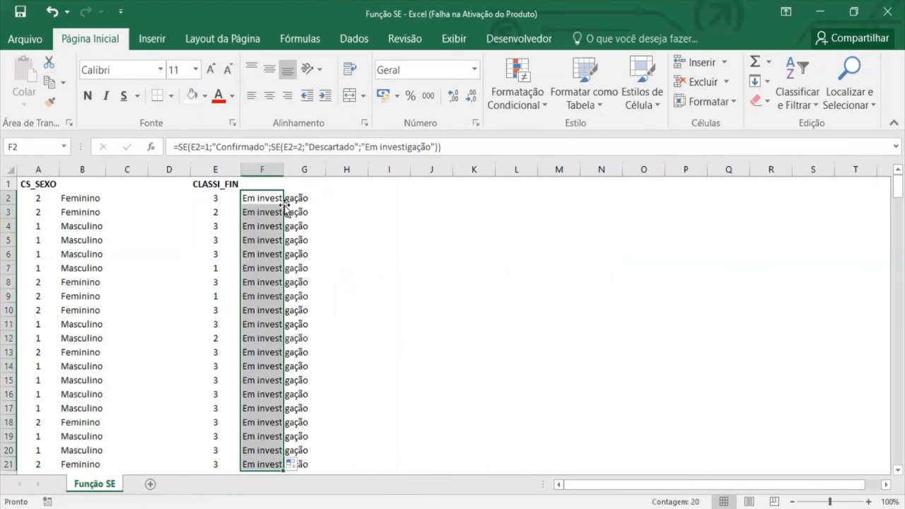
left_click(217, 200)
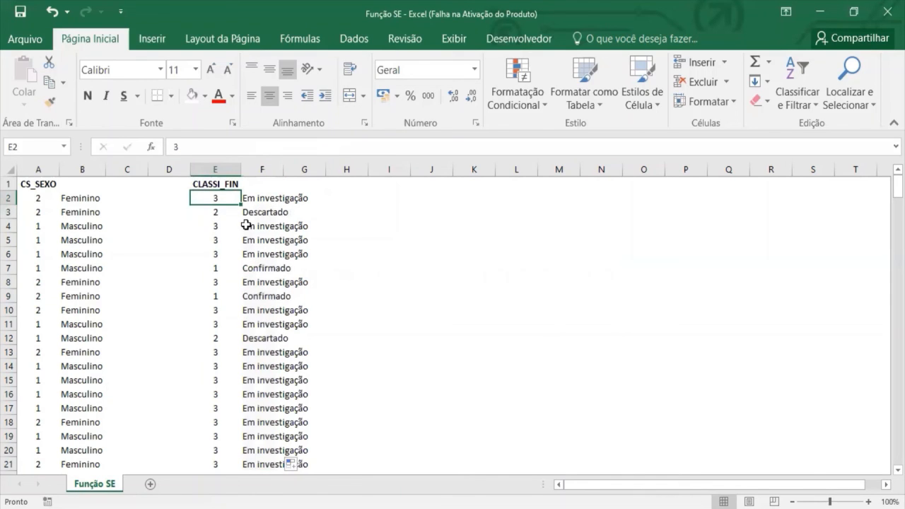
left_click(260, 201)
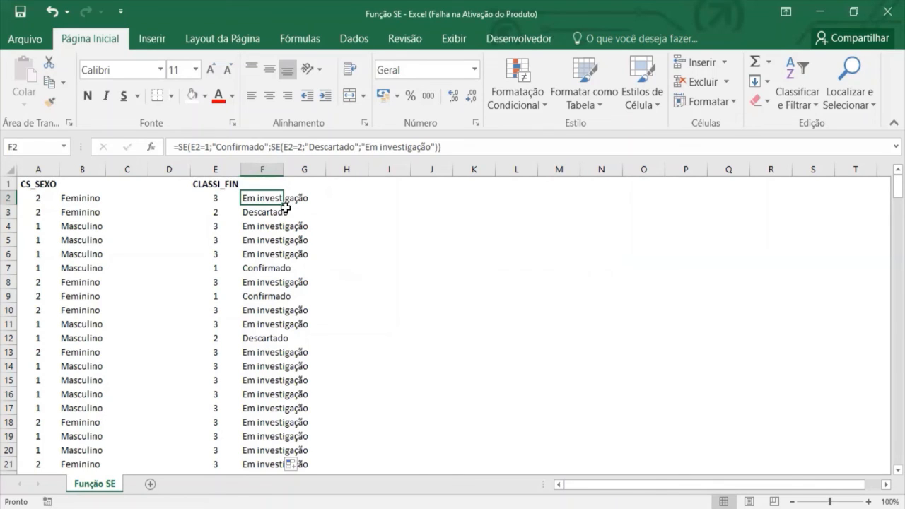
left_click(215, 217)
left_click(259, 211)
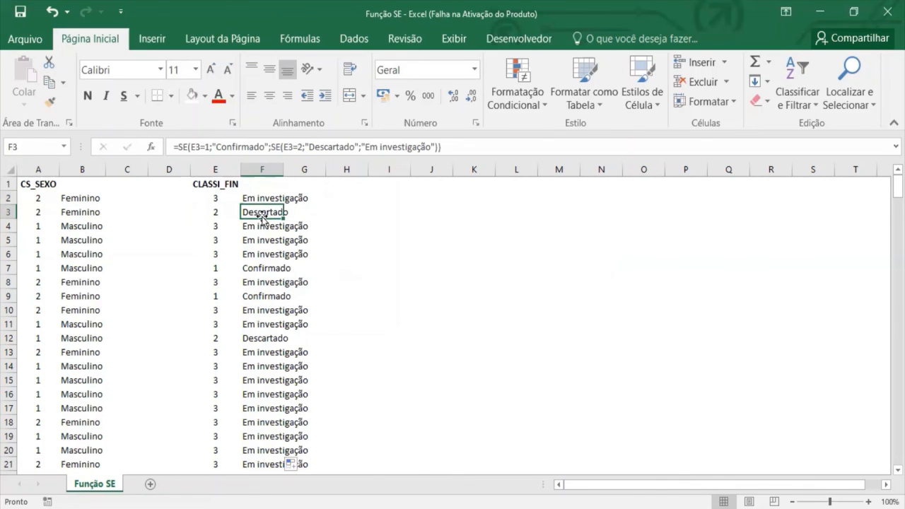
left_click(217, 293)
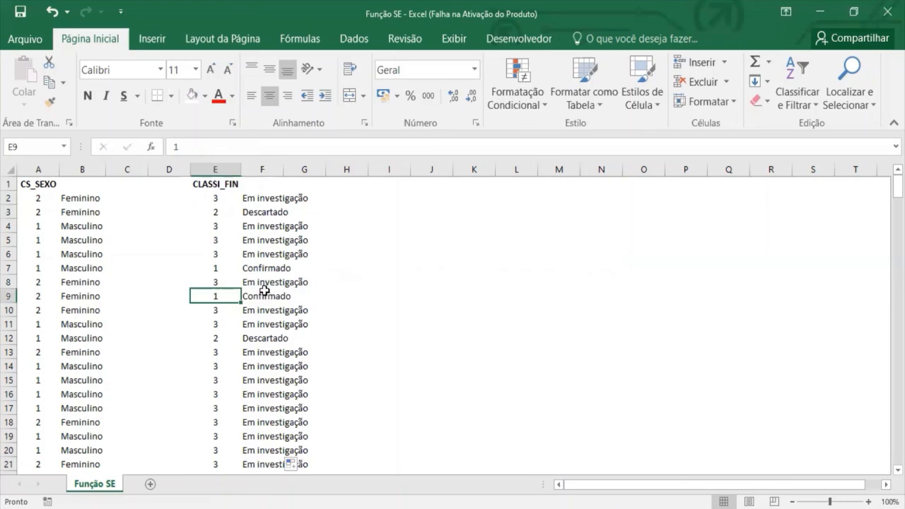
left_click(265, 293)
left_click(352, 293)
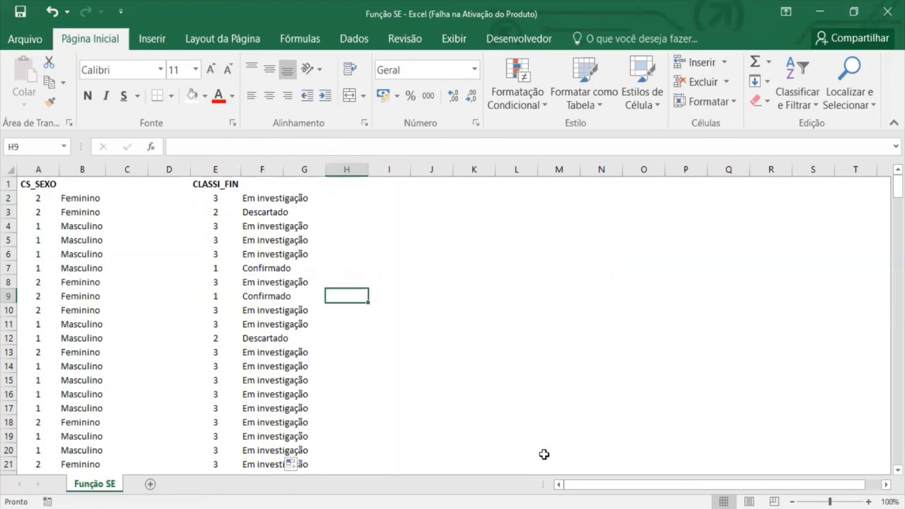